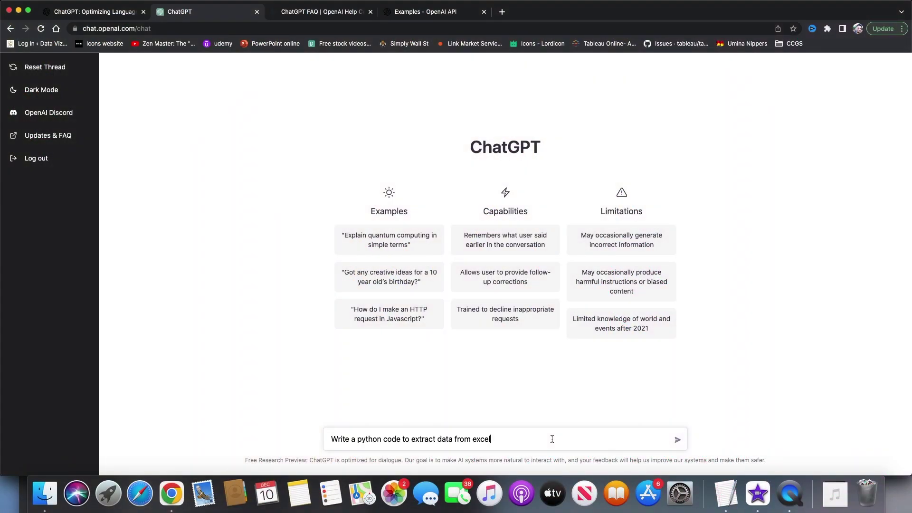
Send the Python Excel-extraction request, then ask 'What is chatgpt?' and 'Does Chatgpt use NLP?'.
key("Return")
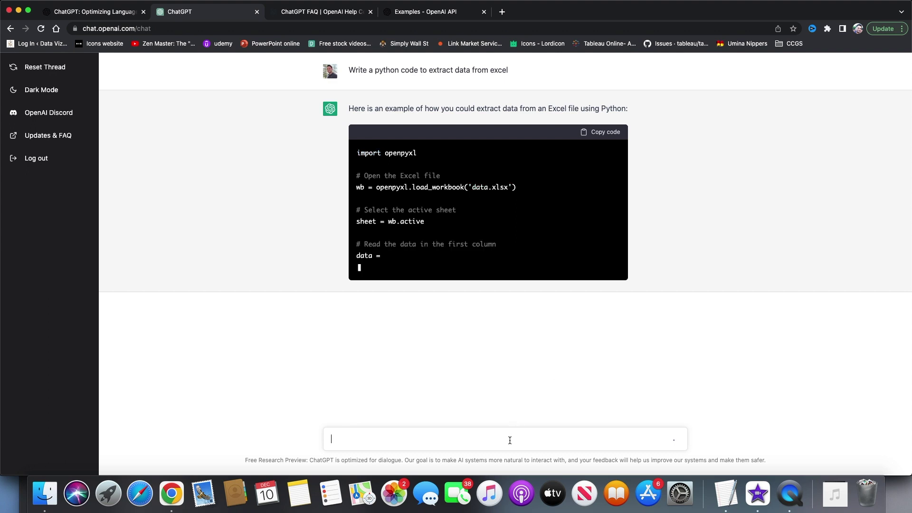
type("What is ")
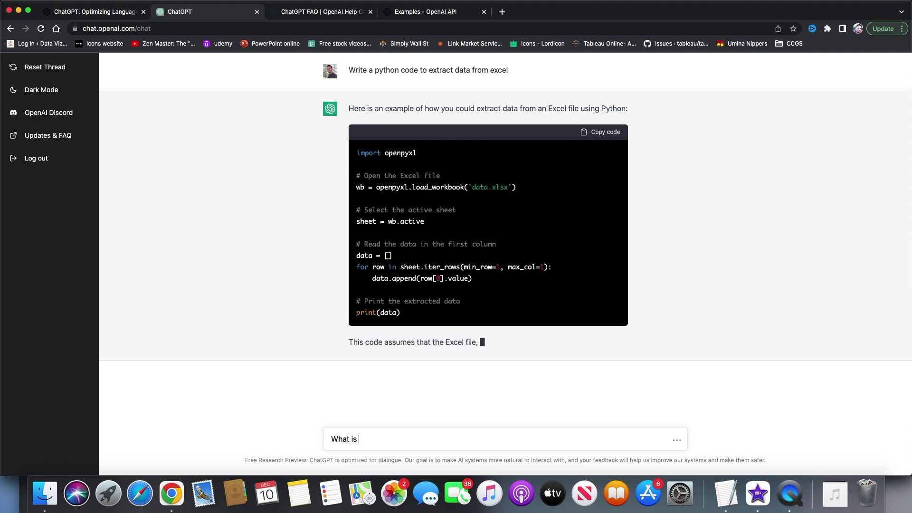
type("chatgpt")
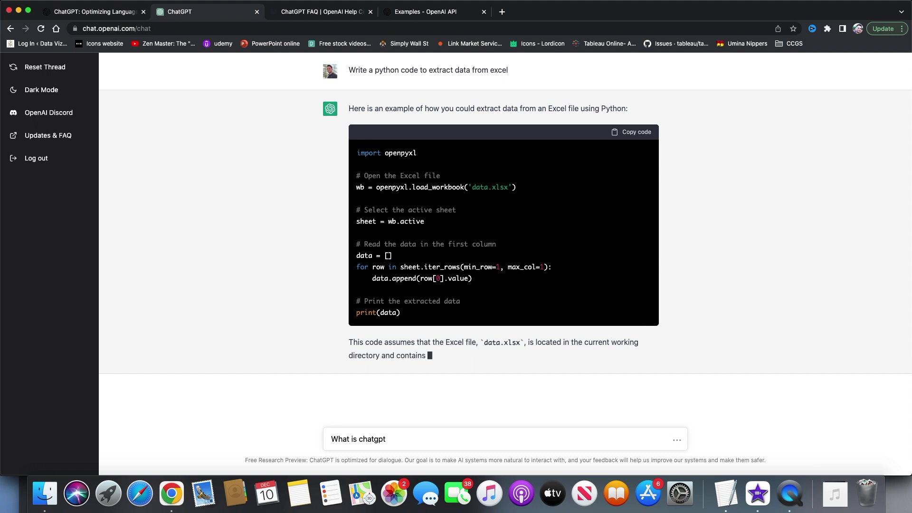
type("?")
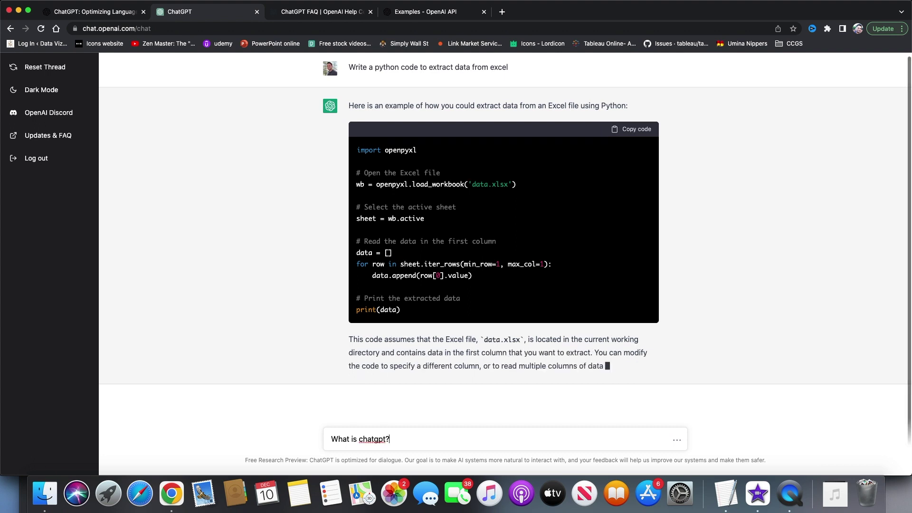
key("Return")
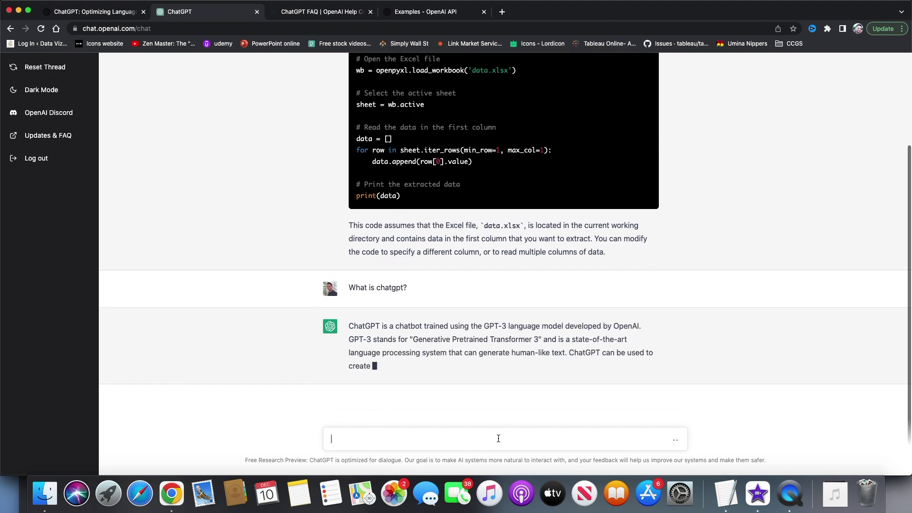
type("D")
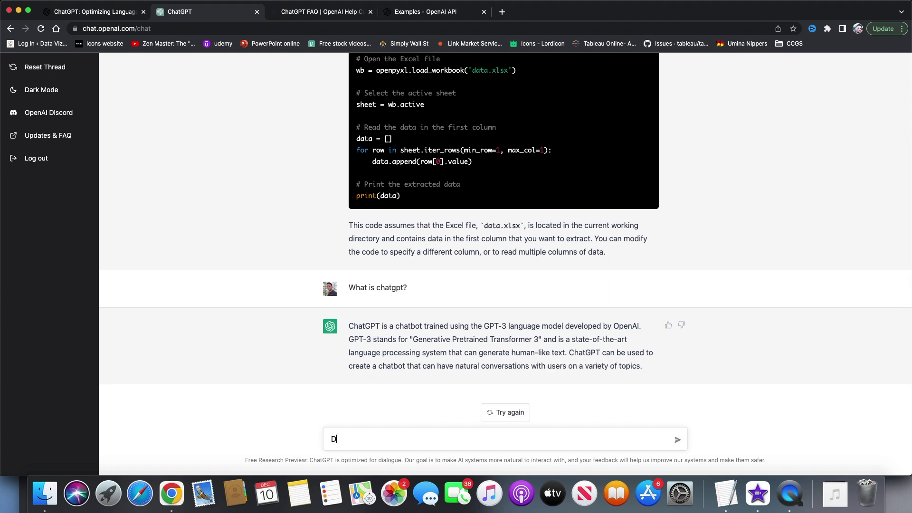
type("oes Chatgpt use NLP?")
key("Return")
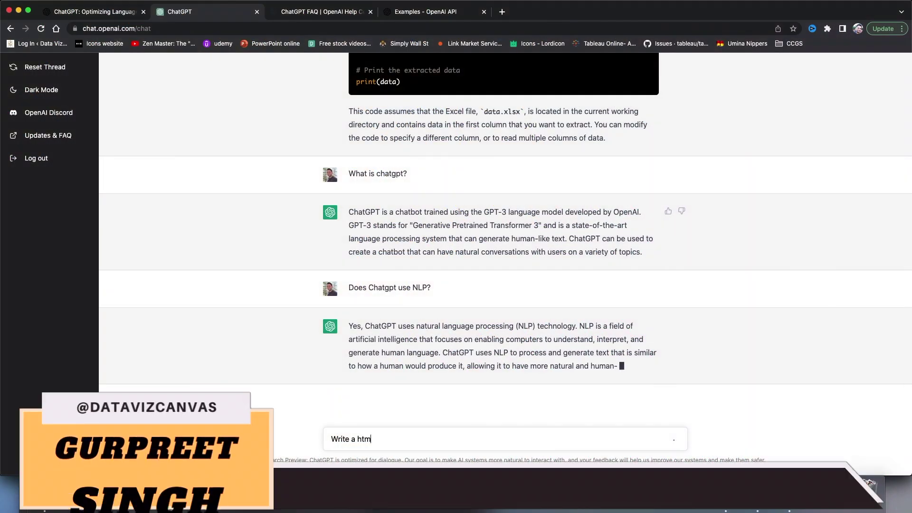
Ask for HTML code for a blog post on AI and draft 'Write an essay on Solar System?'.
type("code for blog")
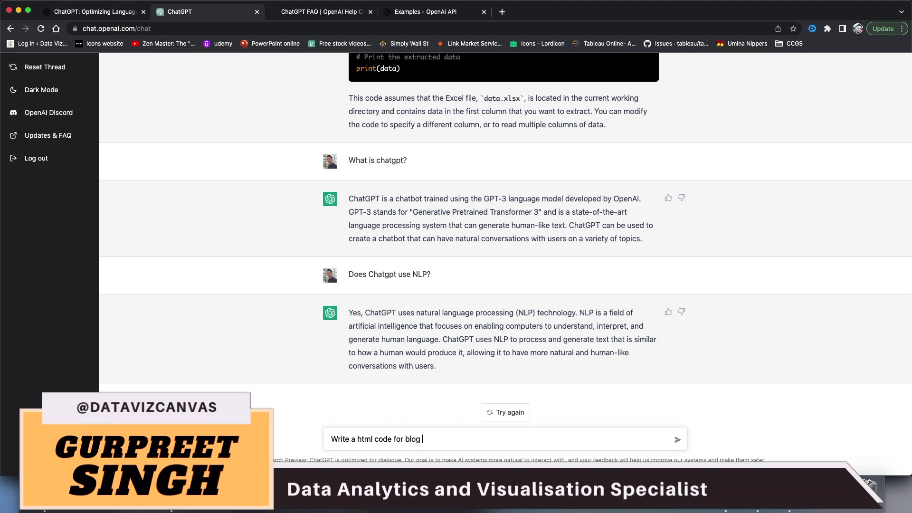
type(" post on AI")
key("Return")
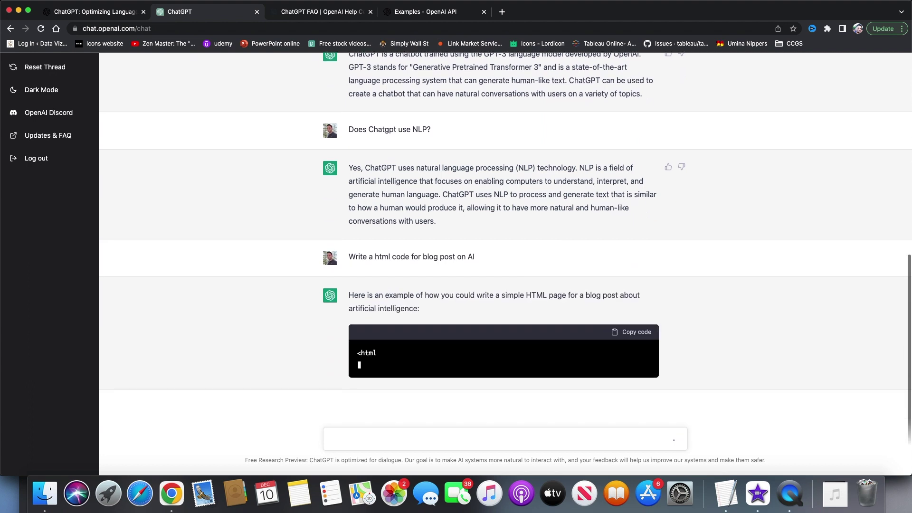
type("Wr")
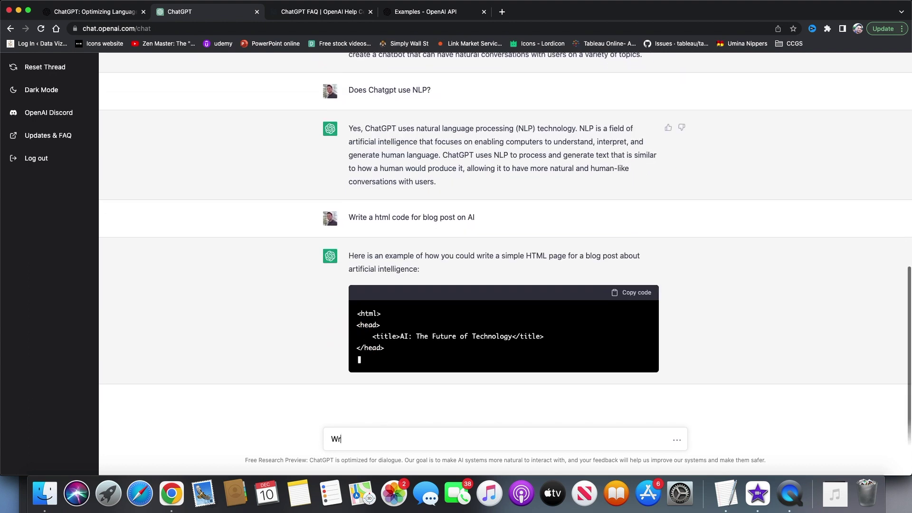
type("ite an essay o")
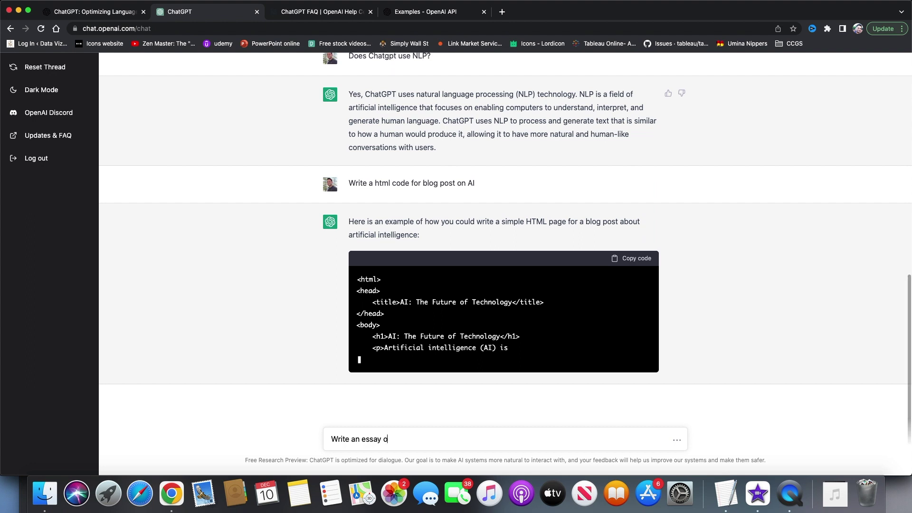
type("n Sola")
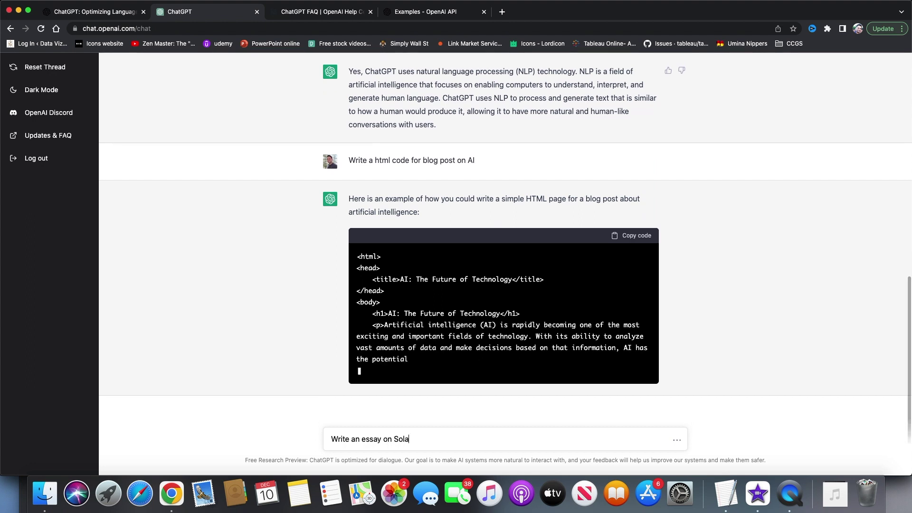
type("r System")
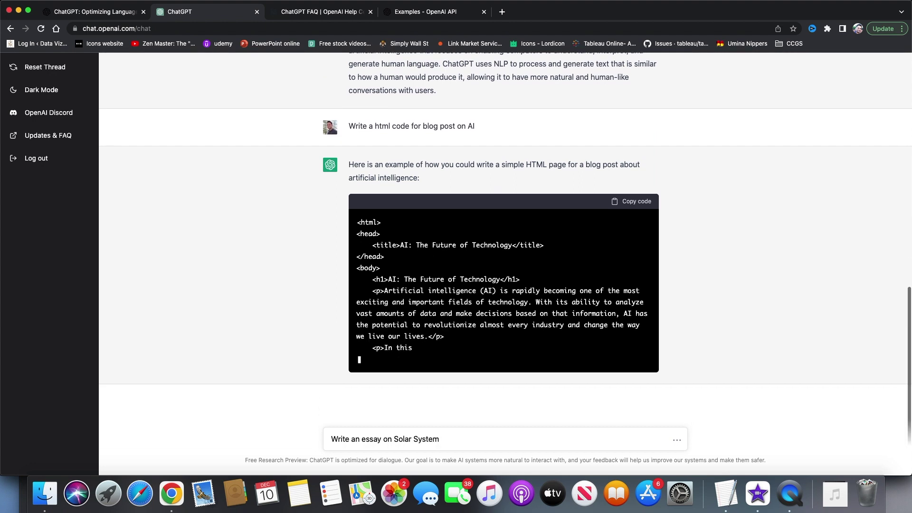
type("?")
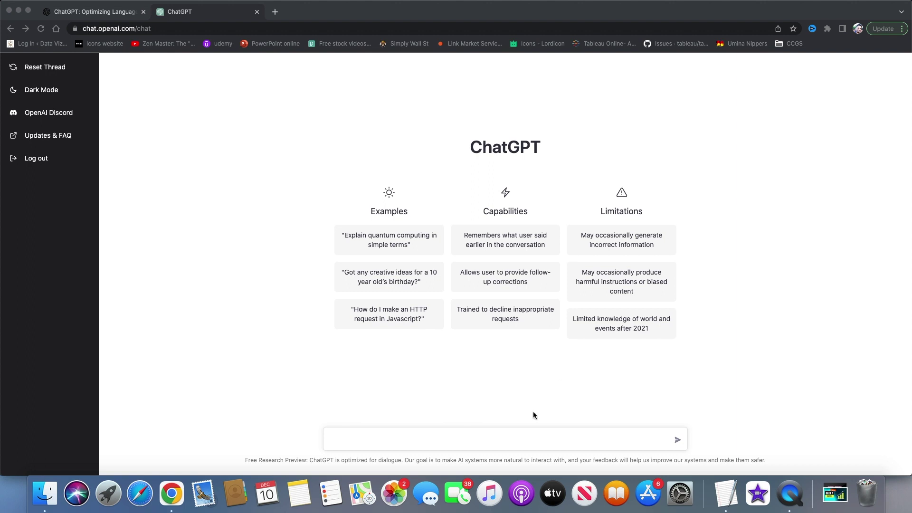
In the new chat, ask 'what is chatgpt' and then 'is chatgpt based on NLP'.
left_click(529, 438)
type("what is chatgpt")
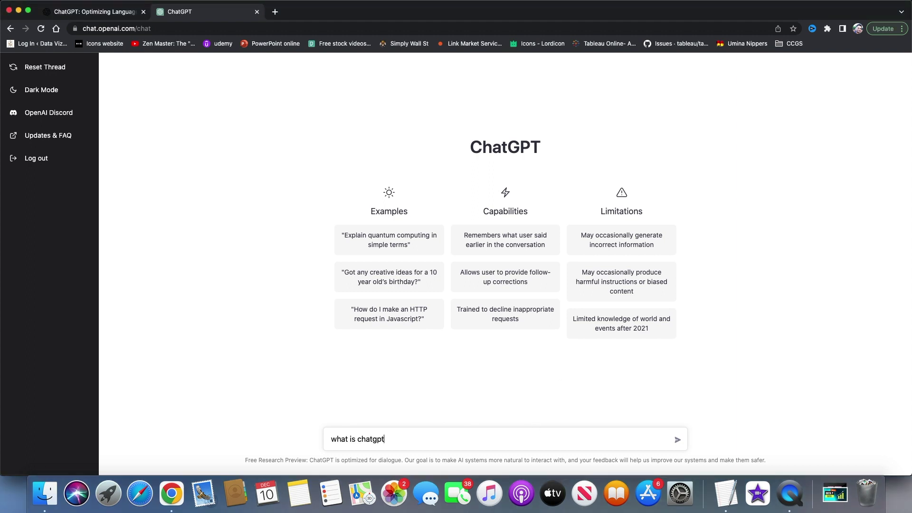
key("Return")
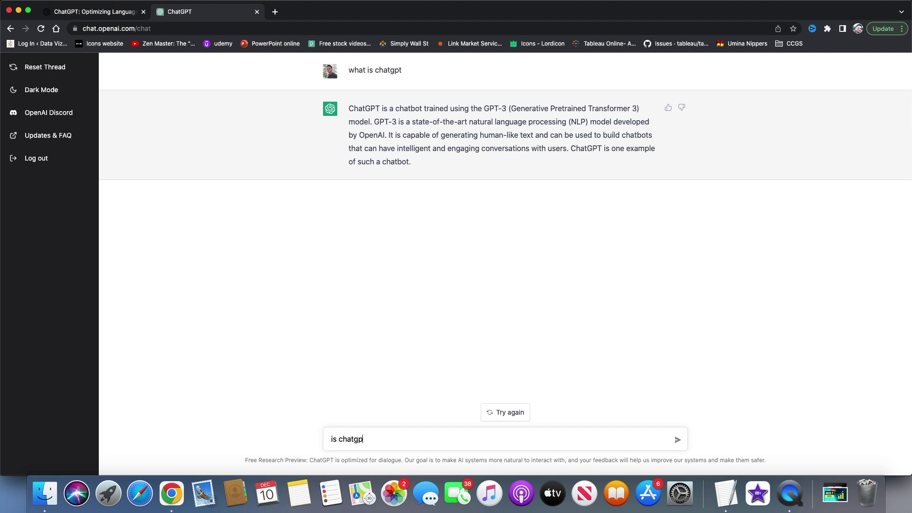
type("based on NLP")
key("Return")
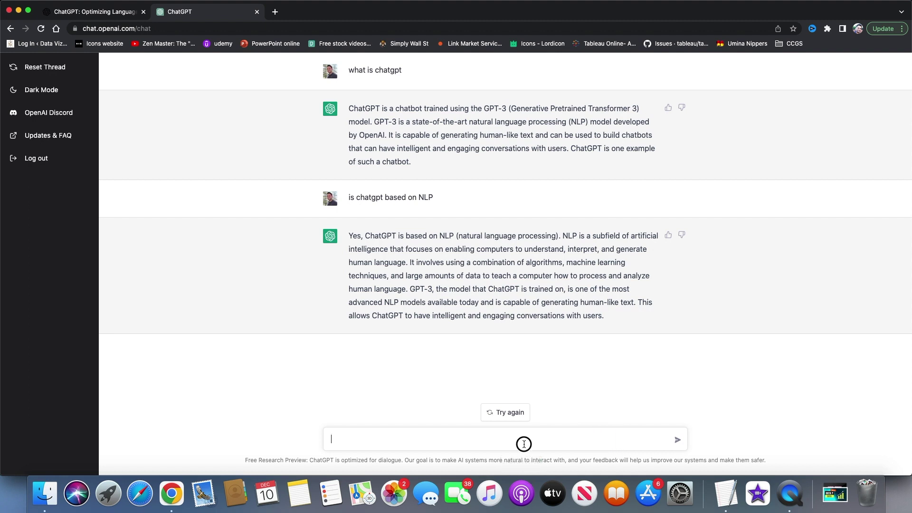
Request a romantic song on heart, ask 'what is AI', then draft the Python Excel-extraction prompt.
type("write a romantic song on heart")
key("Return")
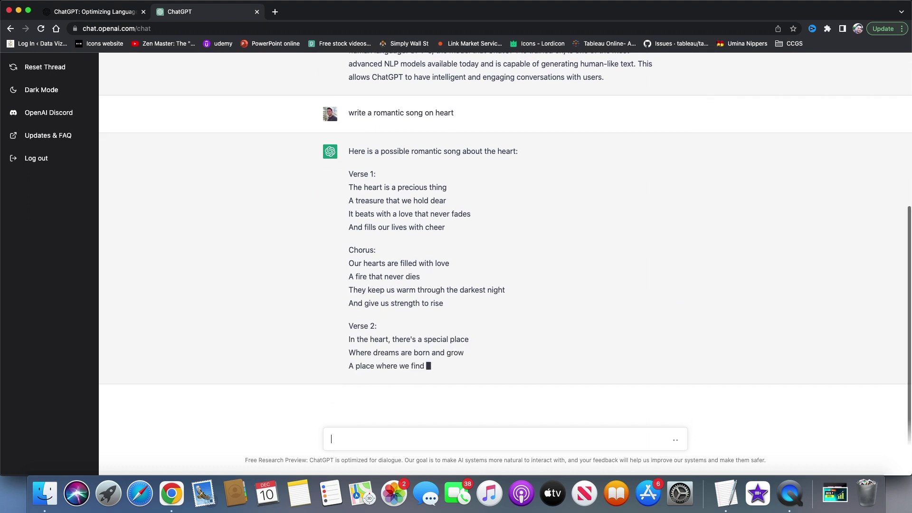
left_click(513, 439)
type("what is AI")
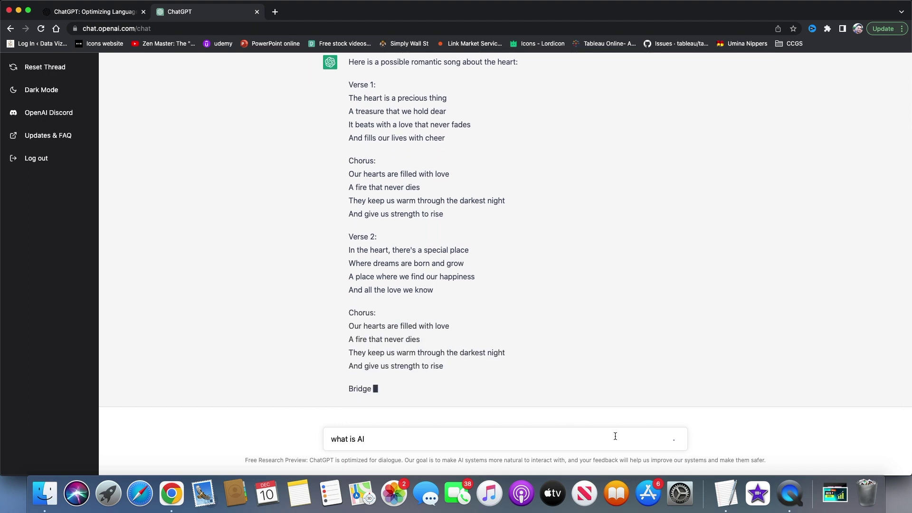
key("Return")
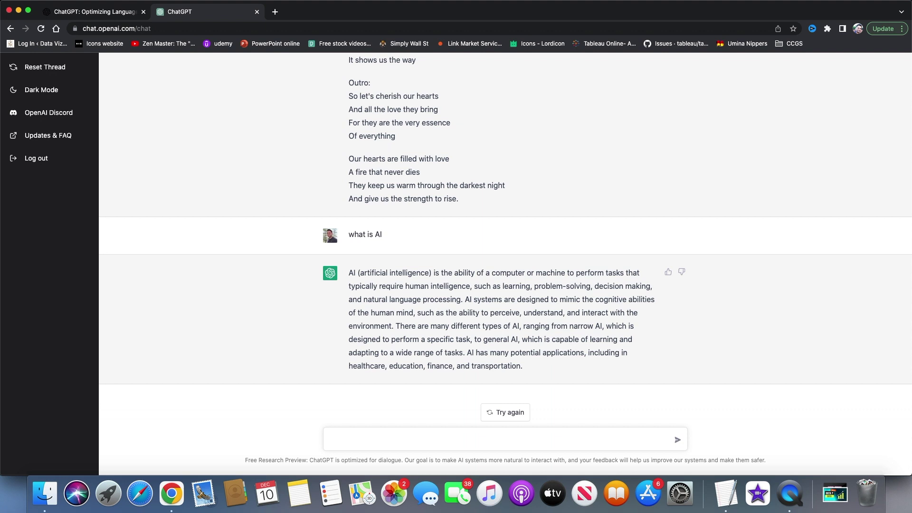
type("write a python code to extract data from excel")
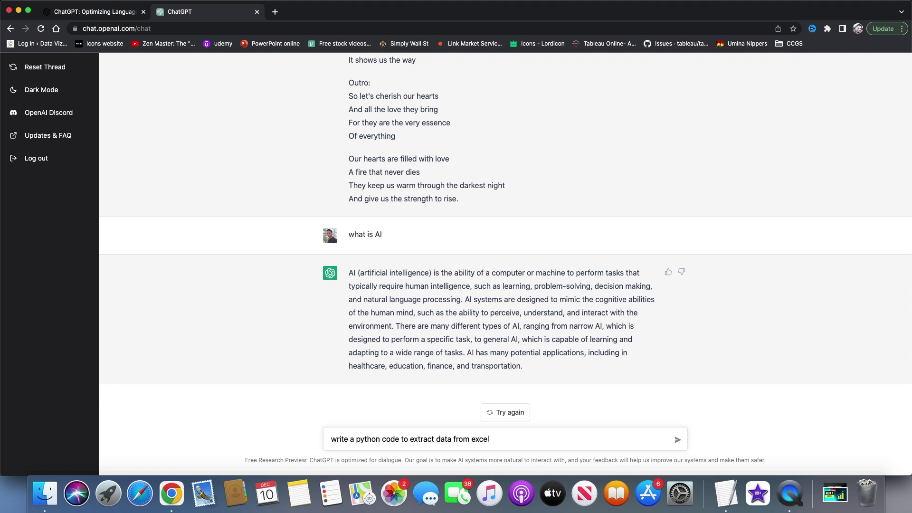
Send the Python Excel-extraction request and draft a fix request for 'Select * frm table{{}{'.
key("Return")
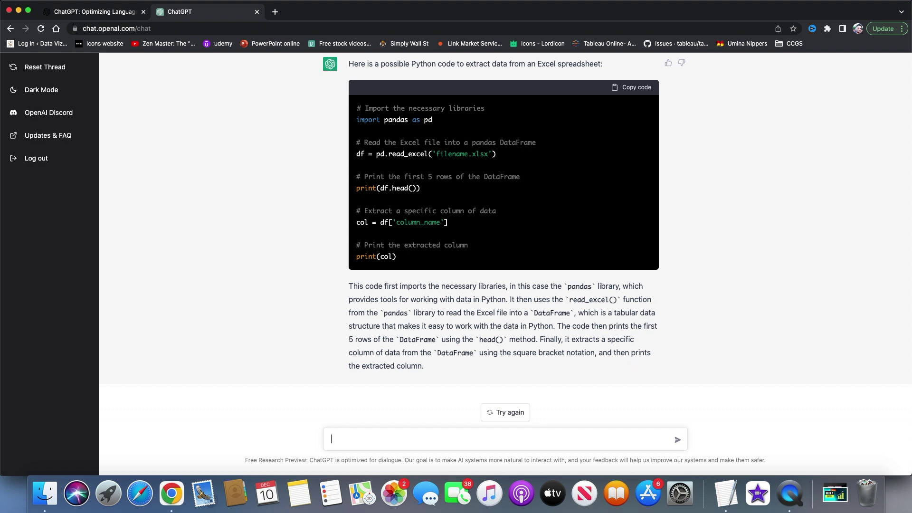
type("fix the belwo SQL Code Select * fr")
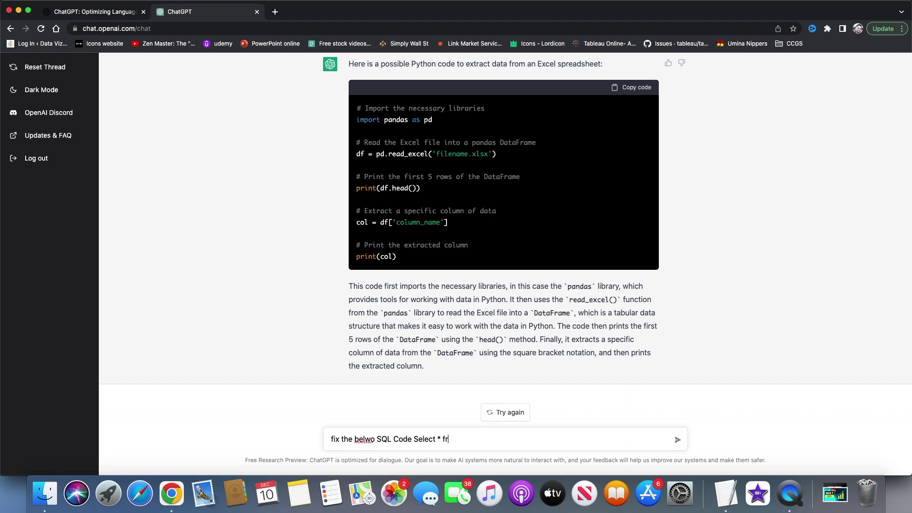
type("m table{{}{")
Submit the broken SQL query 'Select * frm table{{}{' for correction.
key("Return")
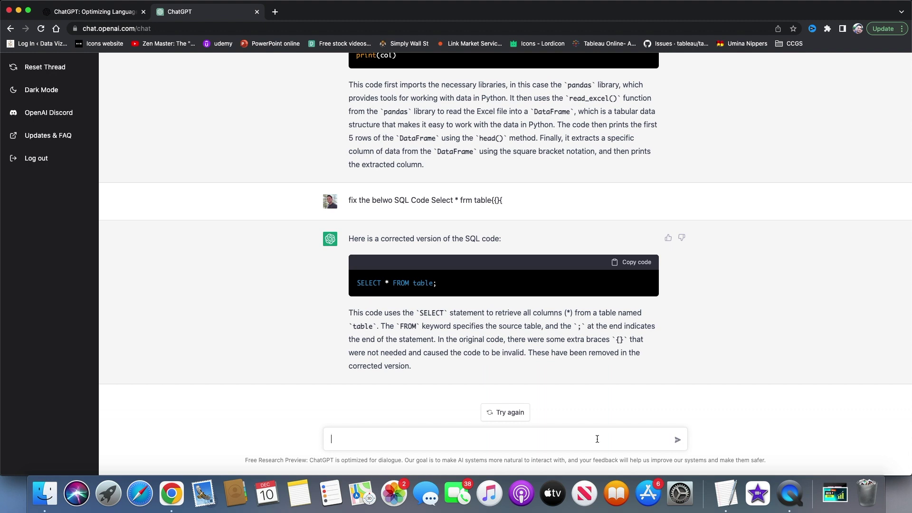
Open a new tab and go to beta.openai.com/playground.
left_click(274, 12)
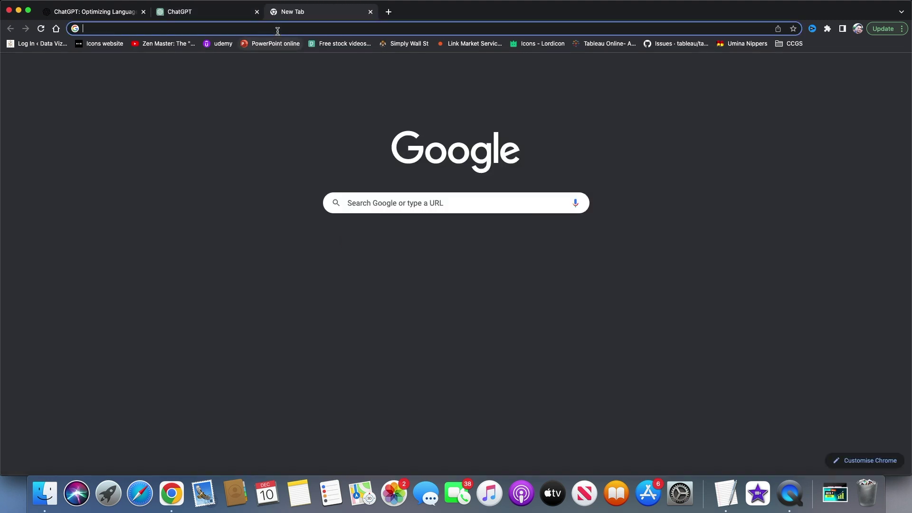
left_click(277, 29)
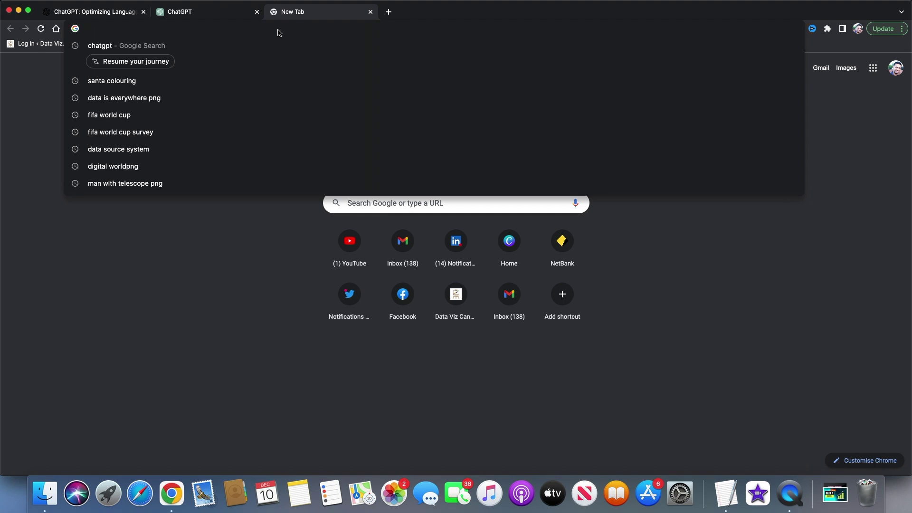
type("beta.openai.com/examples")
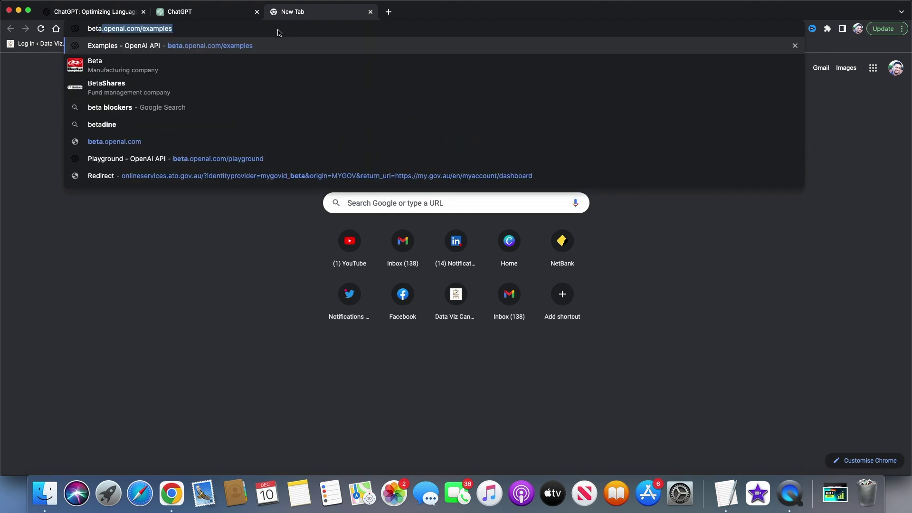
key("Right")
key("BackSpace")
key("BackSpace")
key("BackSpace")
key("BackSpace")
key("BackSpace")
key("BackSpace")
key("BackSpace")
key("BackSpace")
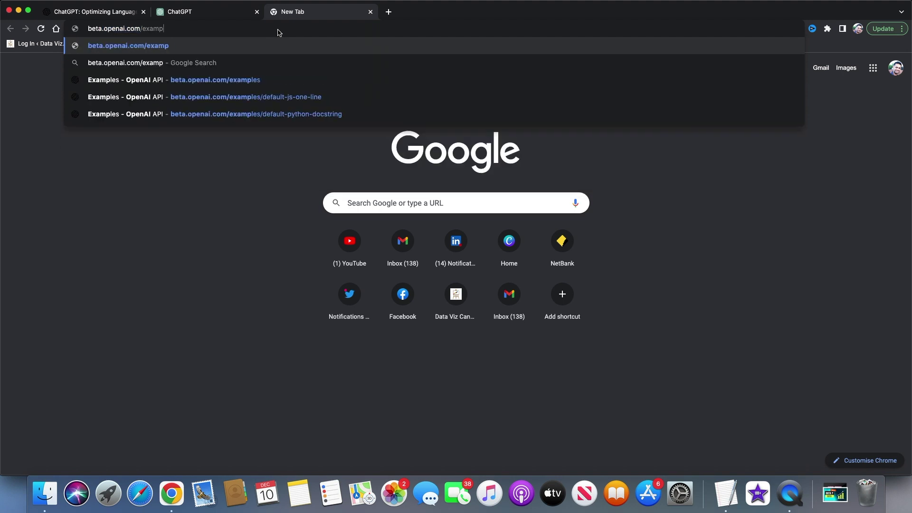
type("p")
key("Return")
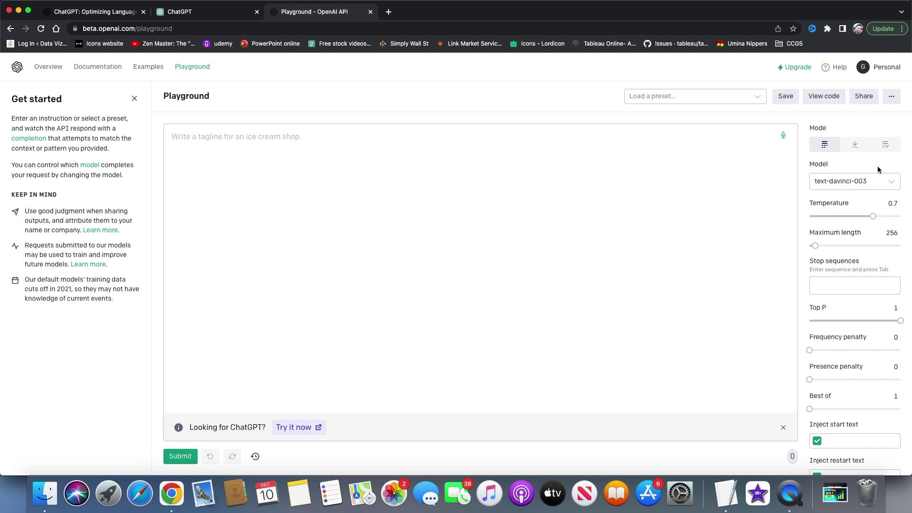
left_click(896, 184)
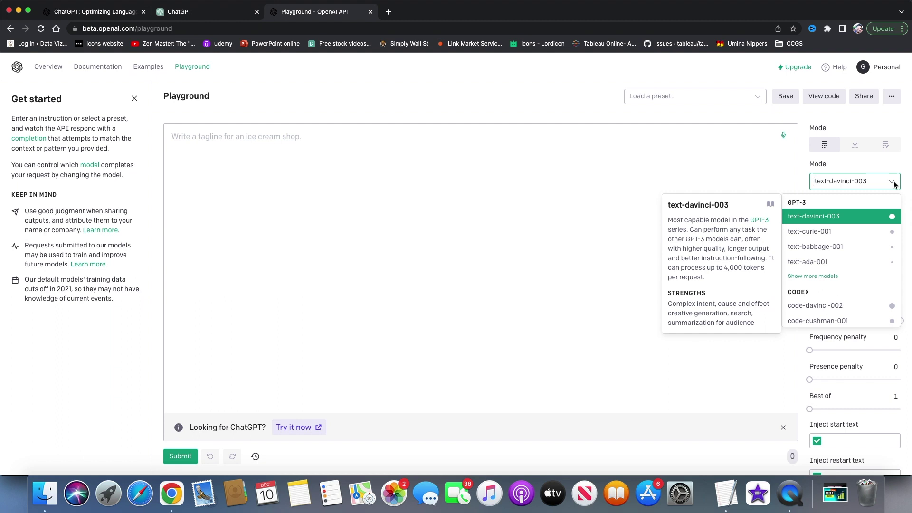
left_click(896, 183)
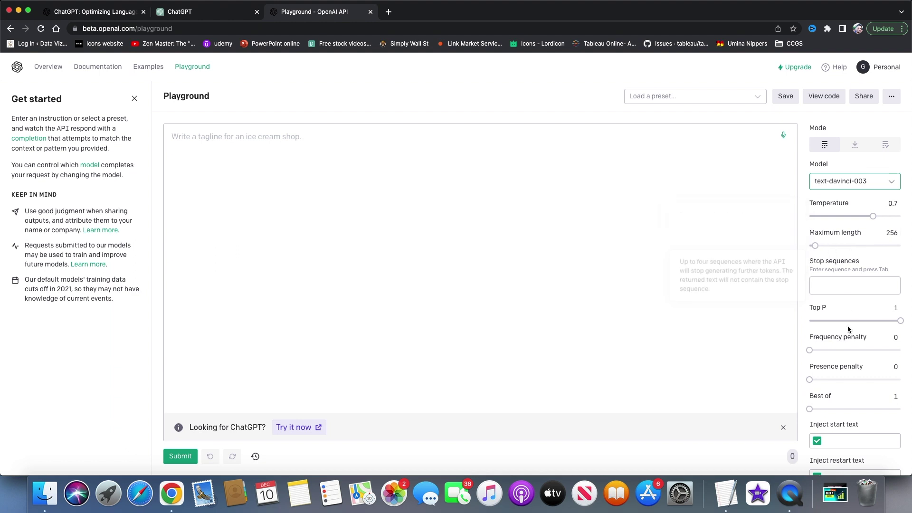
scroll(861, 412, "down", 2)
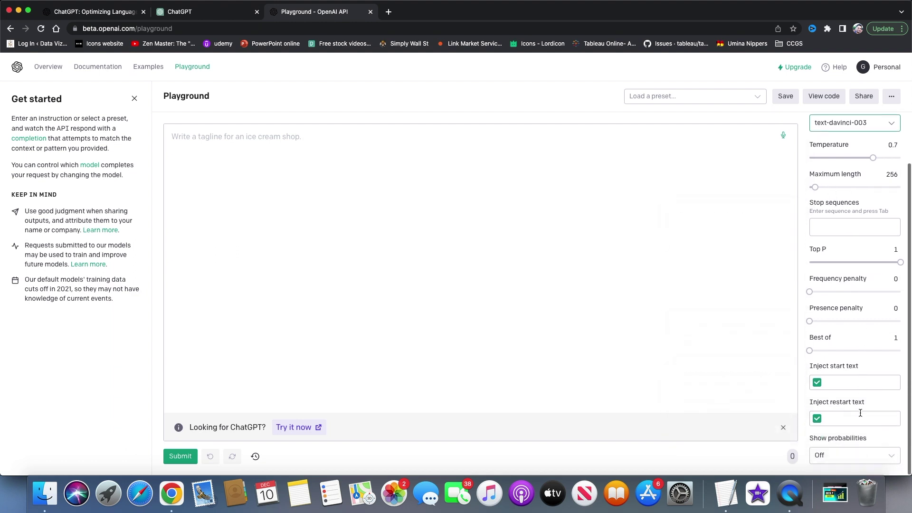
left_click(890, 456)
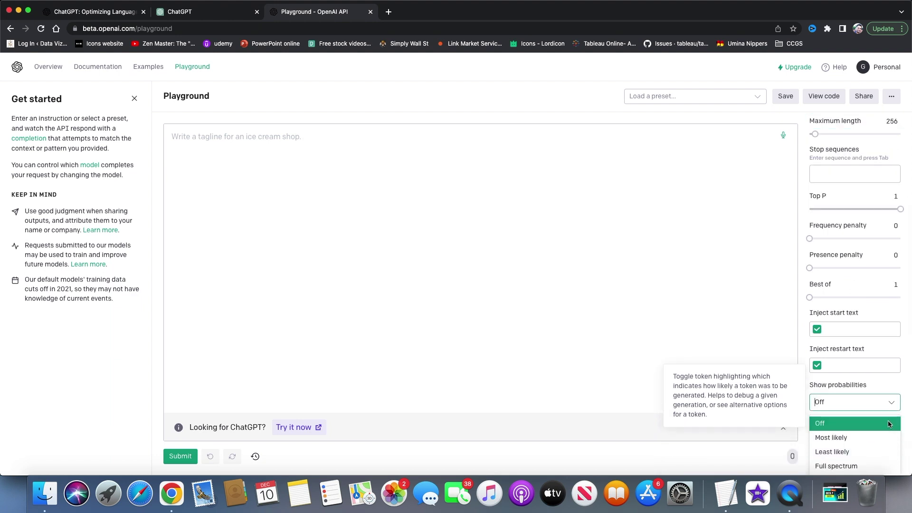
left_click(888, 423)
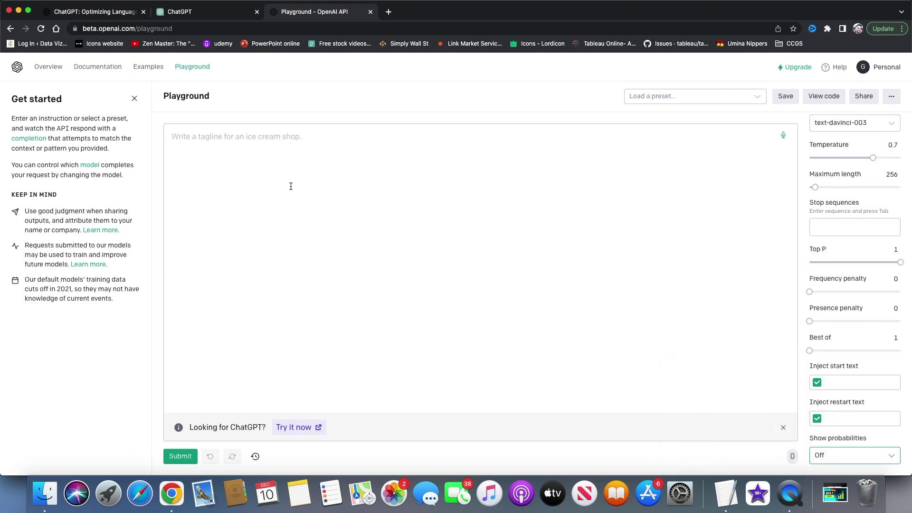
Generate an essay from the prompt 'write an essay on CHATGPT' and briefly view the preset list.
left_click(252, 140)
type("write an es")
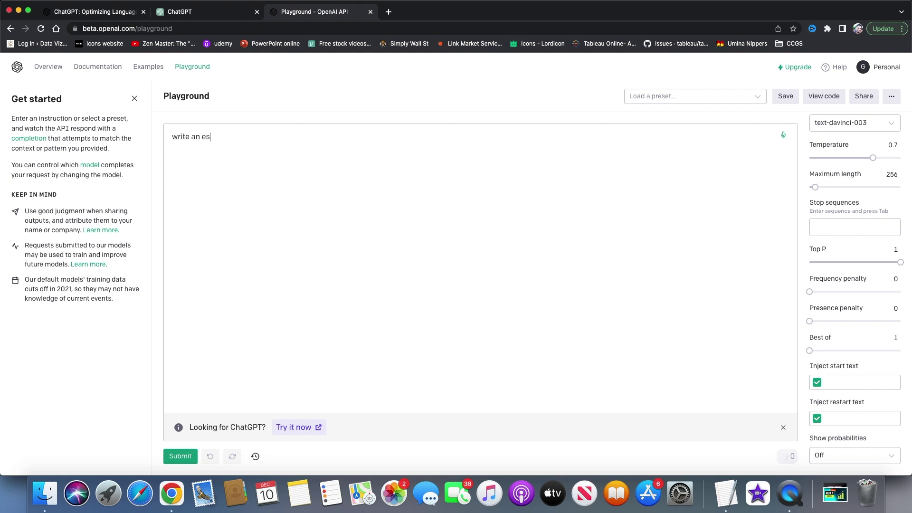
type("say on CHATGPT")
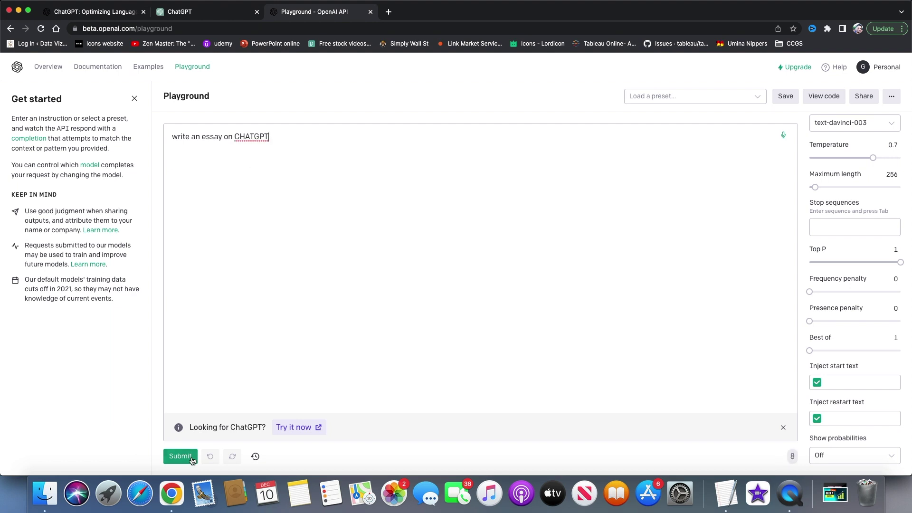
left_click(190, 458)
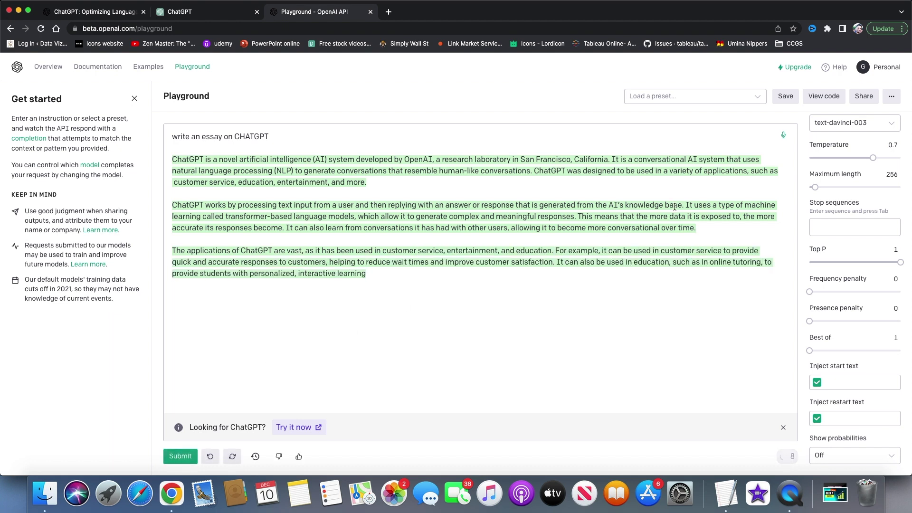
left_click(759, 99)
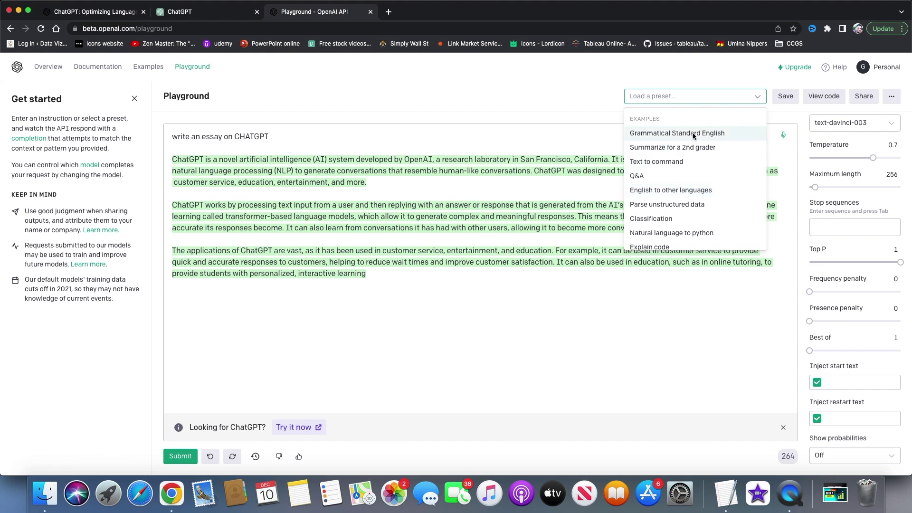
left_click(532, 72)
Leave the Playground for Examples and read the 'Summarize for a 2nd grader' example.
left_click(155, 68)
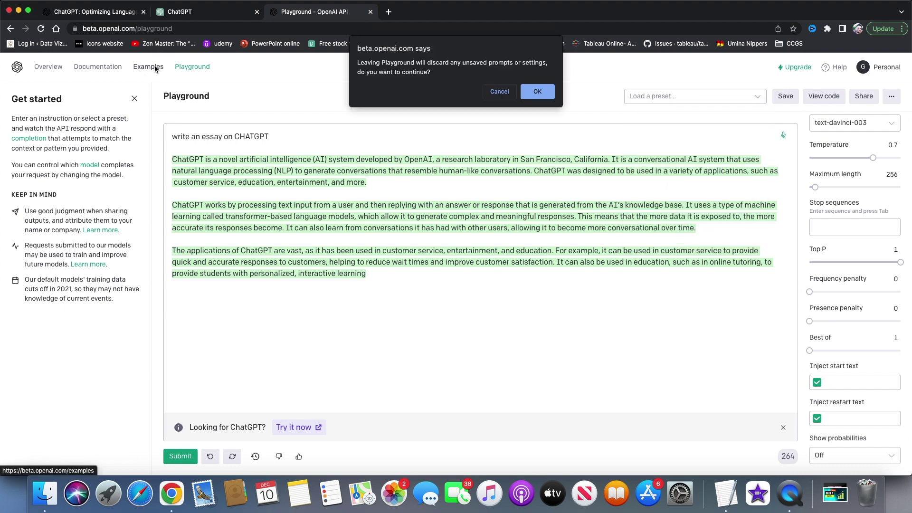
left_click(546, 95)
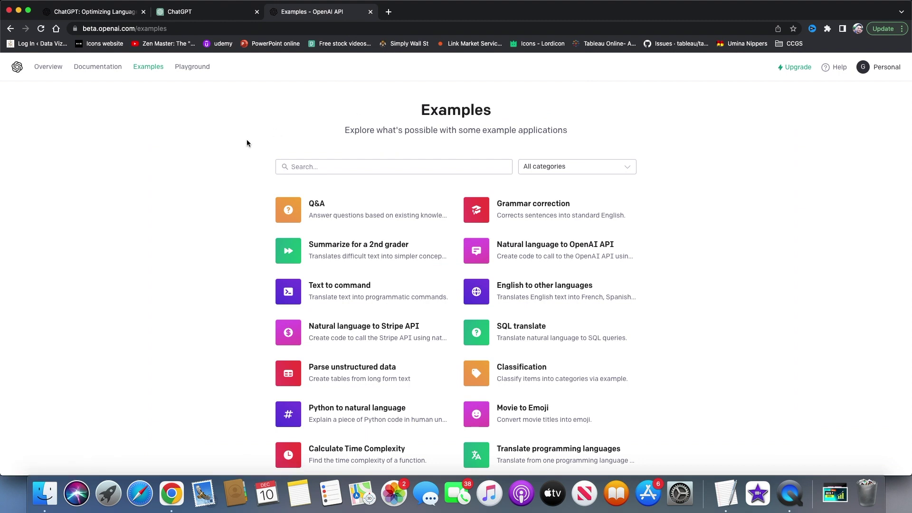
scroll(218, 206, "down", 2)
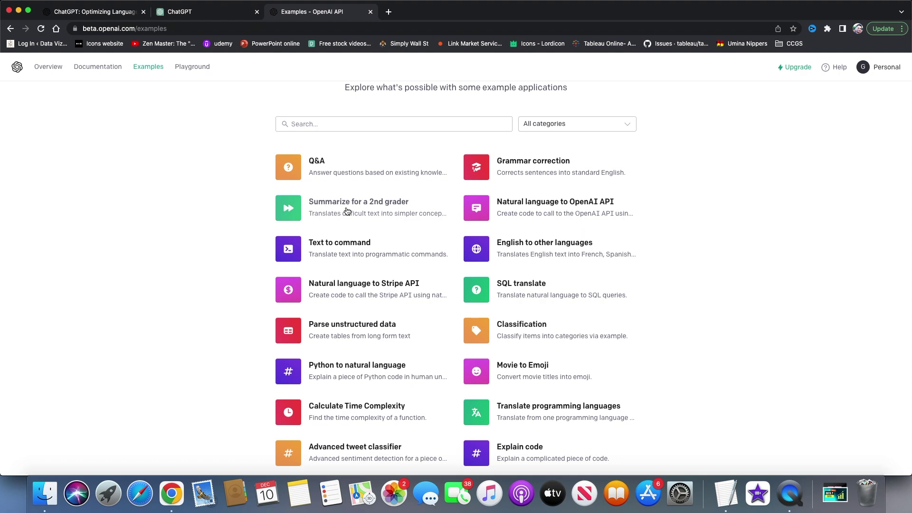
left_click(324, 215)
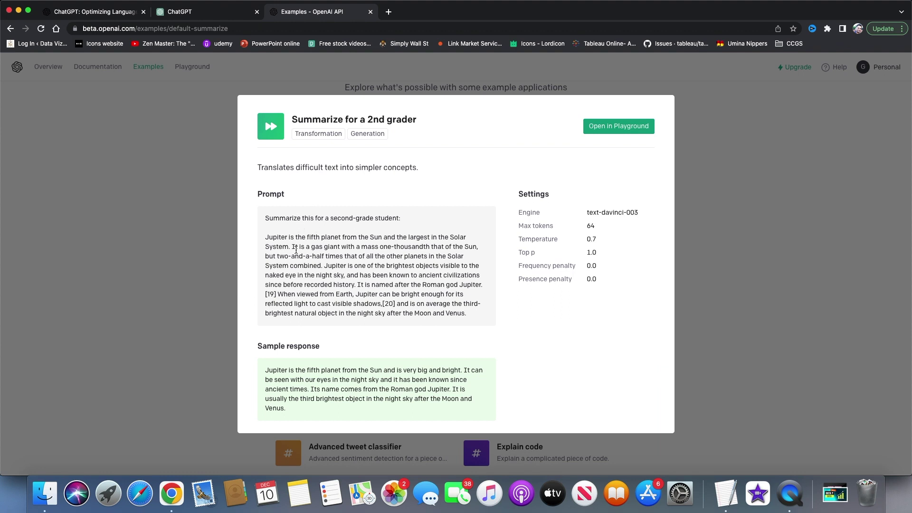
scroll(331, 269, "down", 2)
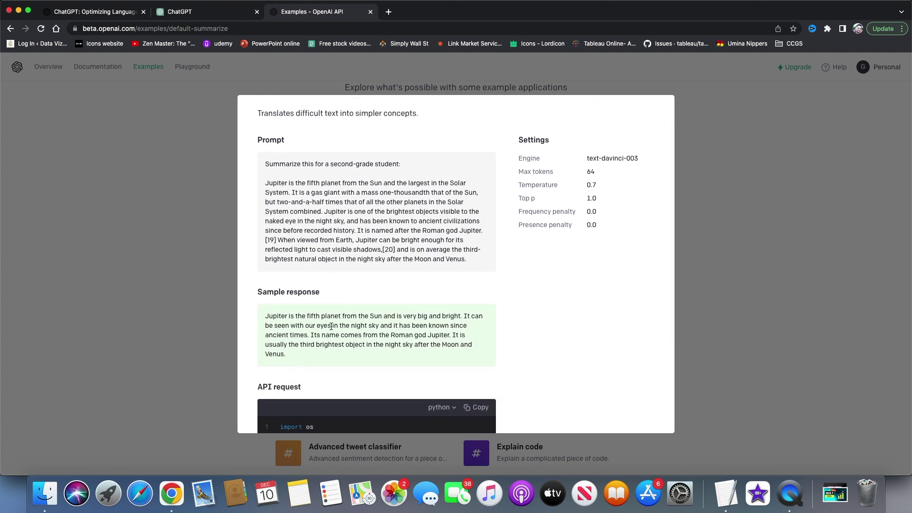
scroll(331, 326, "down", 1)
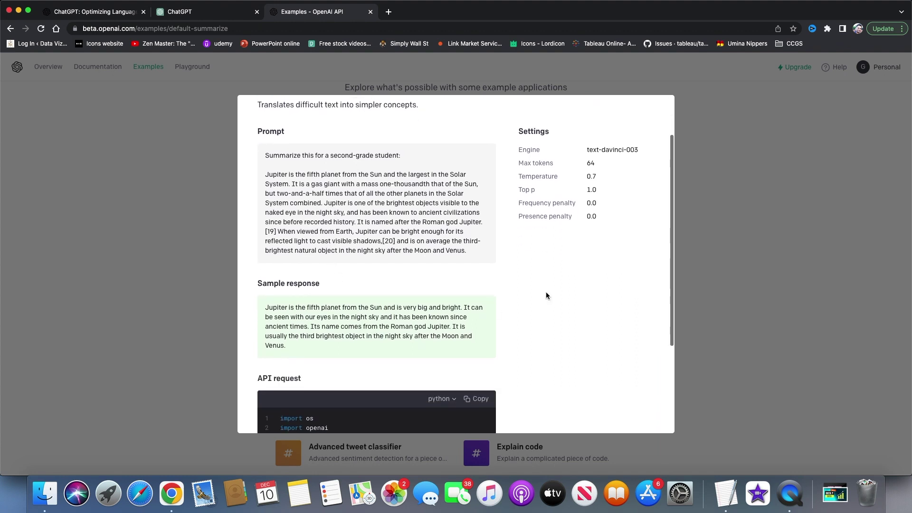
Close the summary example, view the Grammar correction example, then close it too.
left_click(718, 228)
left_click(533, 165)
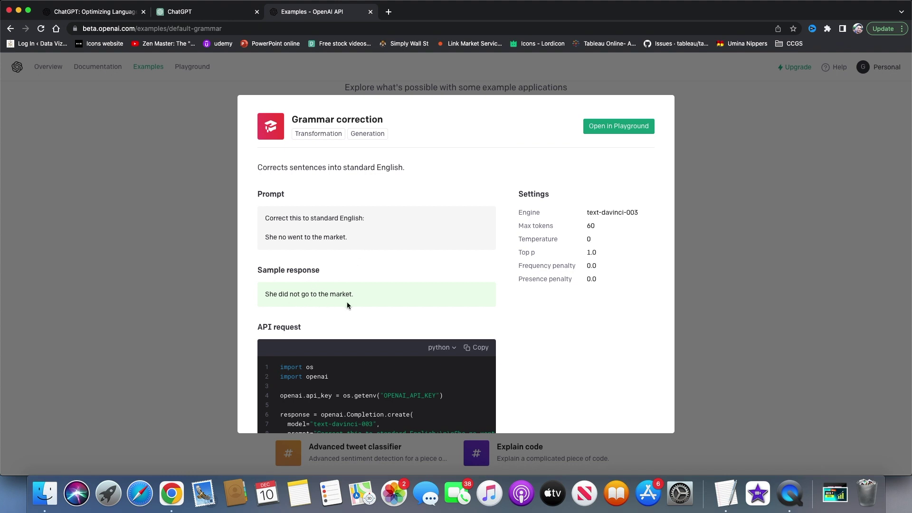
left_click(748, 242)
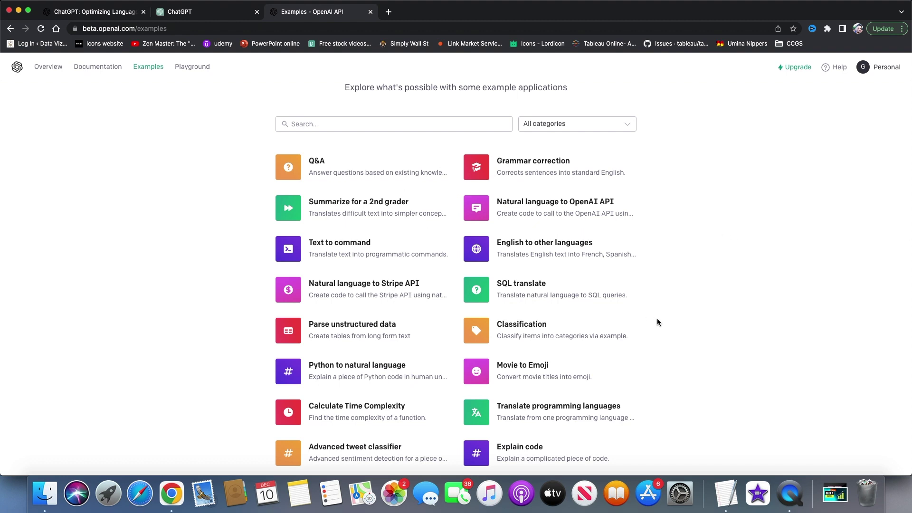
scroll(658, 323, "down", 5)
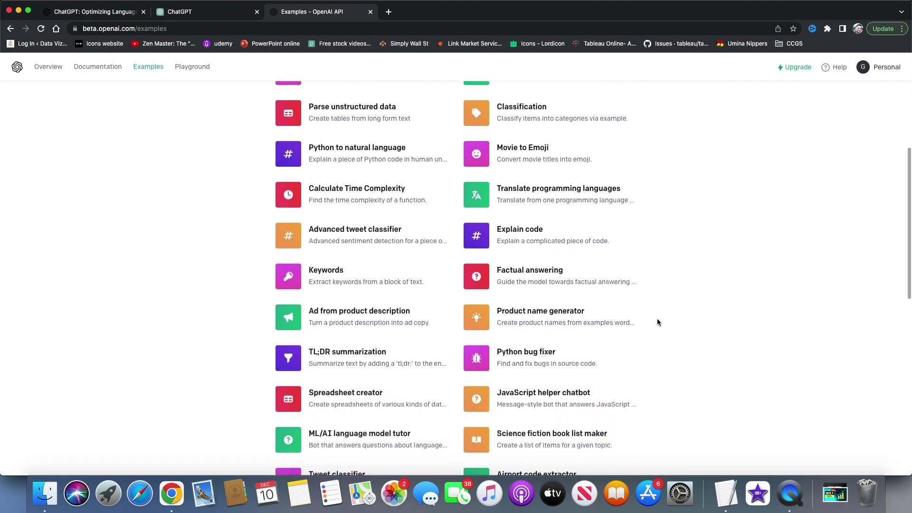
scroll(657, 323, "down", 1)
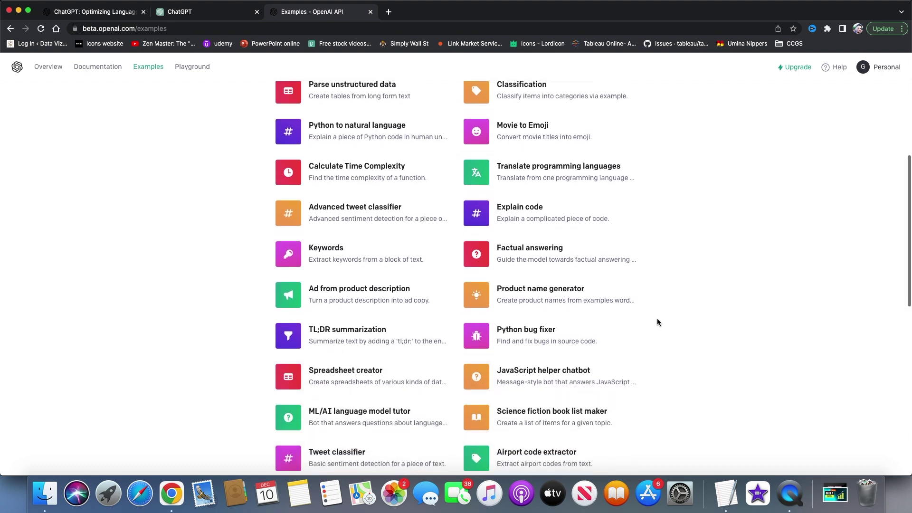
left_click(548, 377)
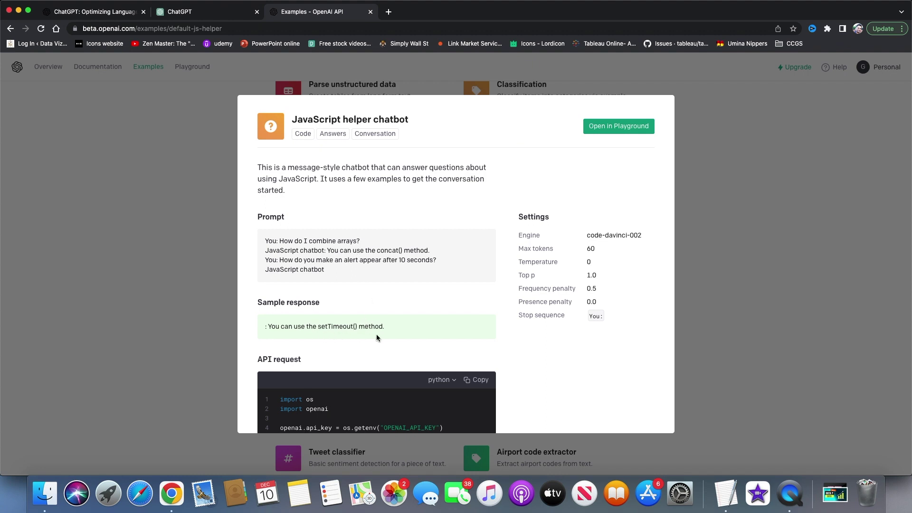
scroll(376, 334, "down", 3)
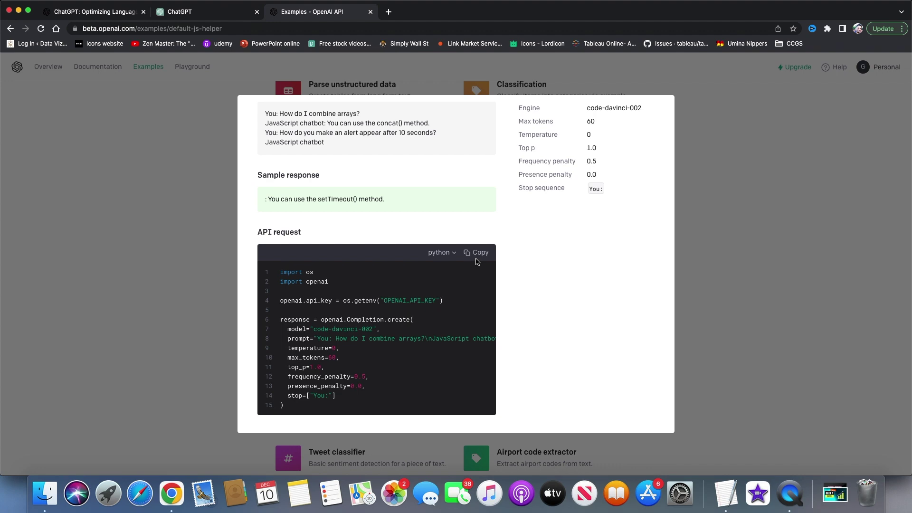
left_click(712, 216)
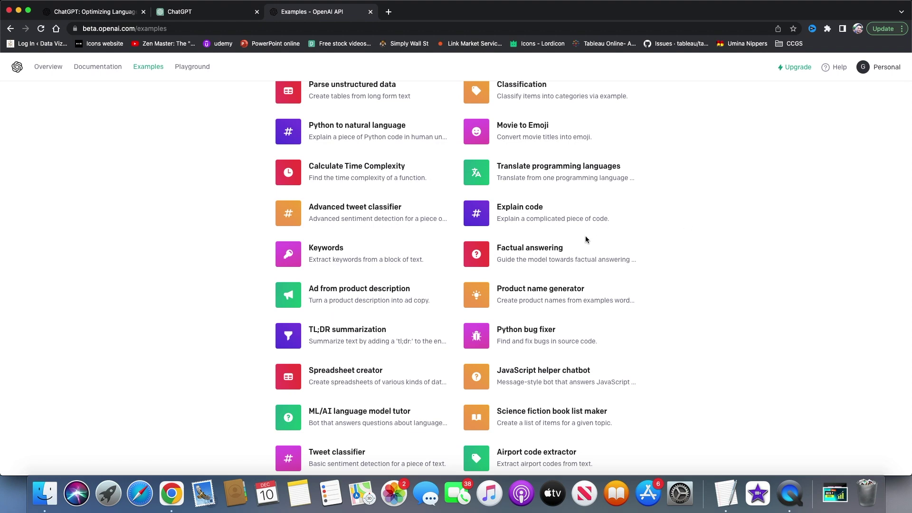
From the ChatGPT tab's Updates & FAQ link, open the ChatGPT FAQ article and scroll through its cost, trust and privacy questions.
scroll(586, 239, "up", 6)
left_click(207, 15)
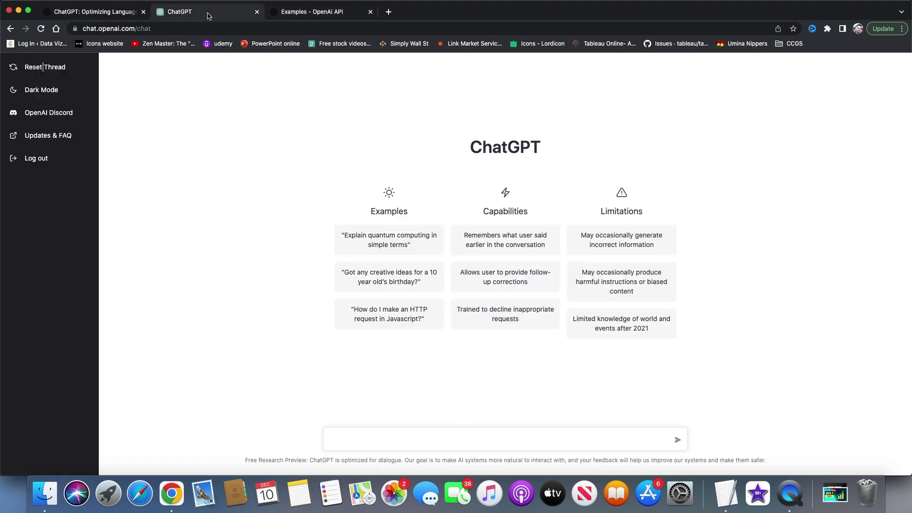
left_click(43, 137)
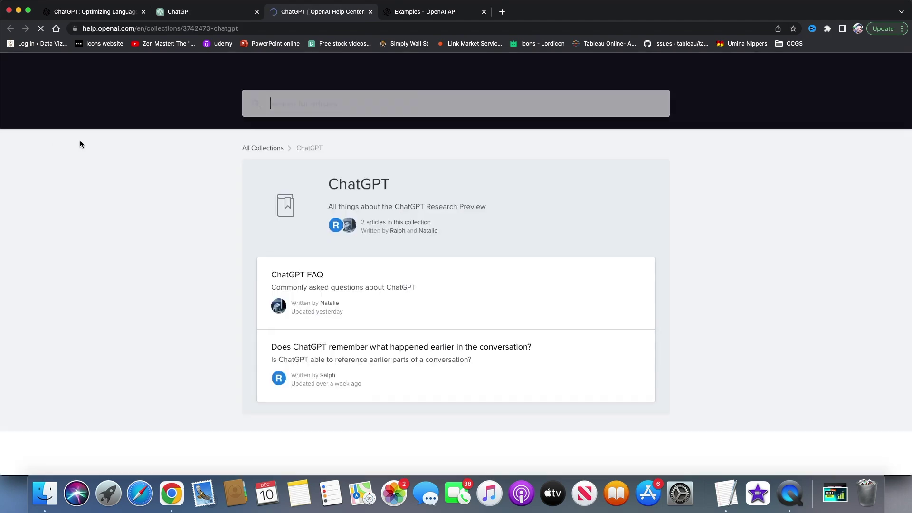
left_click(311, 281)
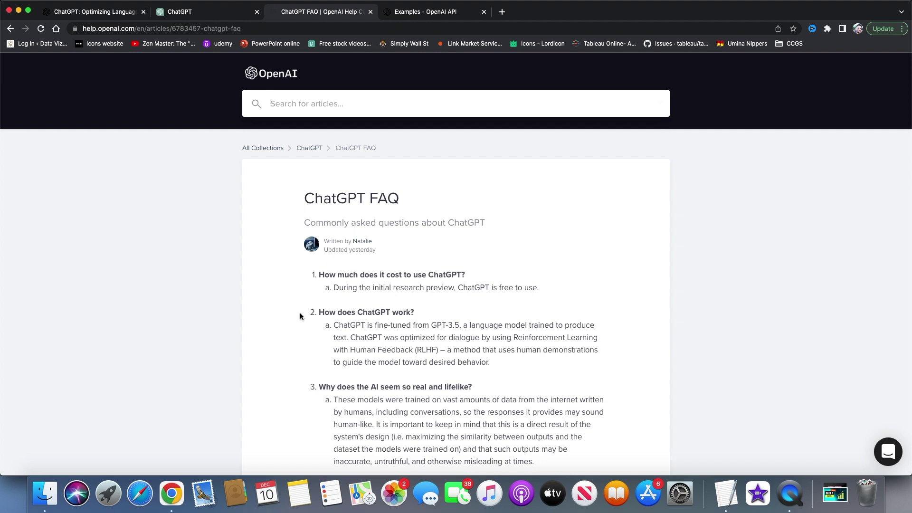
scroll(300, 316, "down", 3)
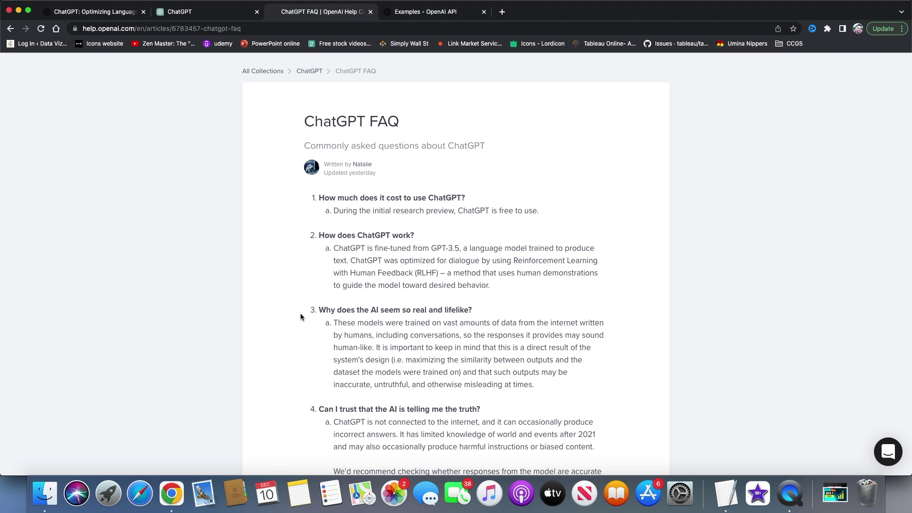
scroll(350, 329, "down", 5)
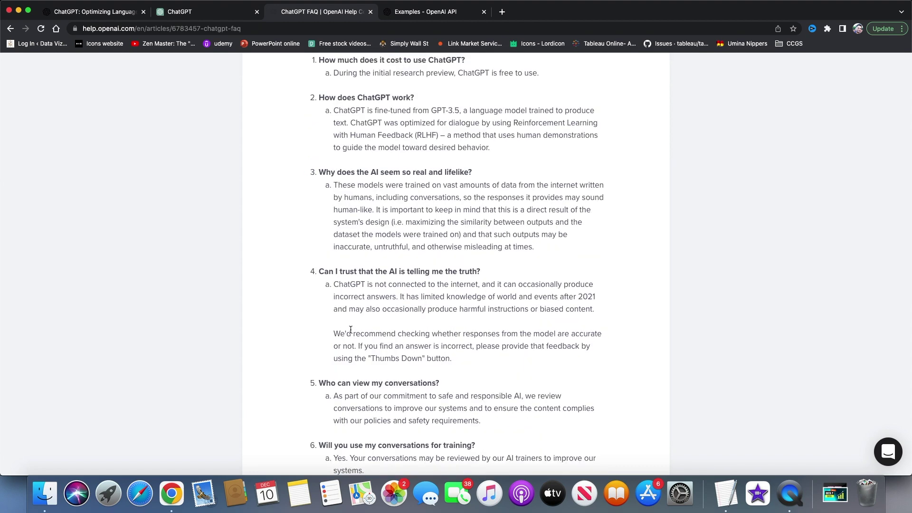